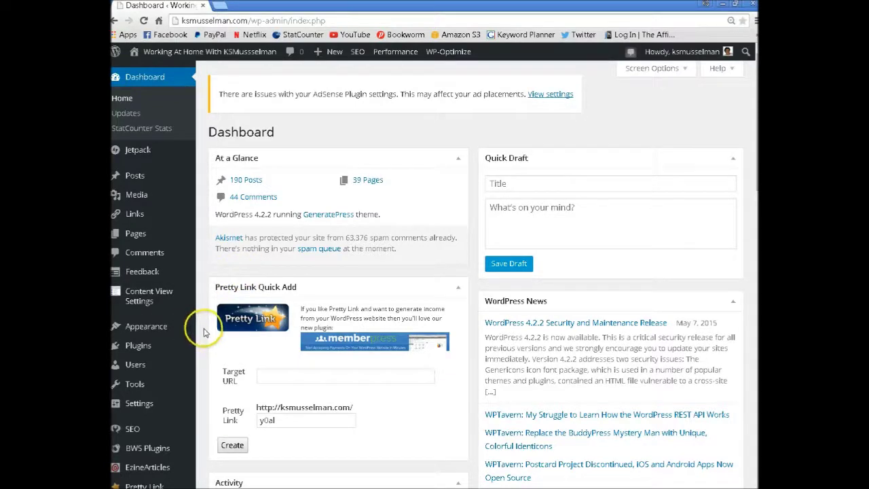
# Check the Footer Widgets setting in the theme customizer's layout options and open the site's Widgets page from a separate dashboard tab.
pyautogui.moveTo(157, 329)
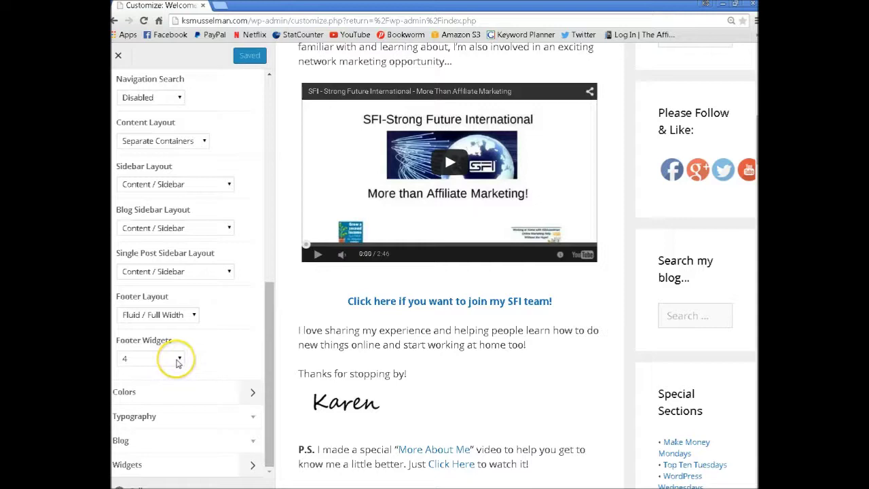
pyautogui.click(123, 374)
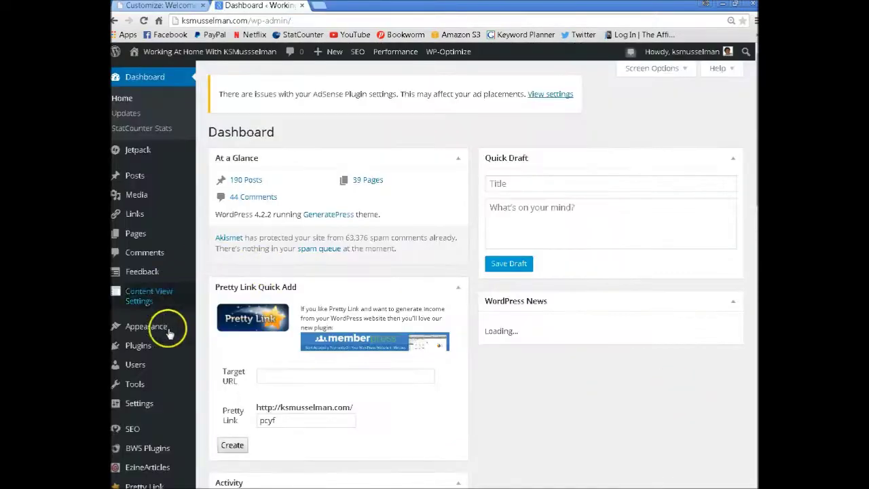
pyautogui.moveTo(155, 380)
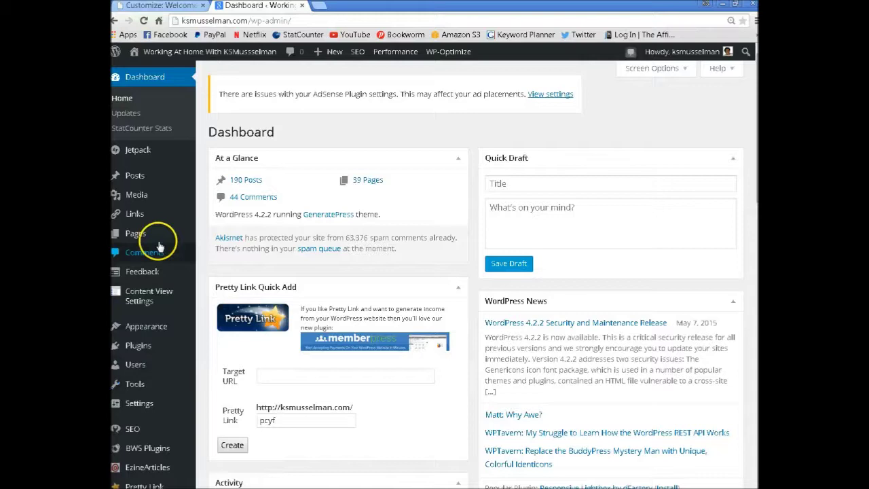
pyautogui.moveTo(153, 327)
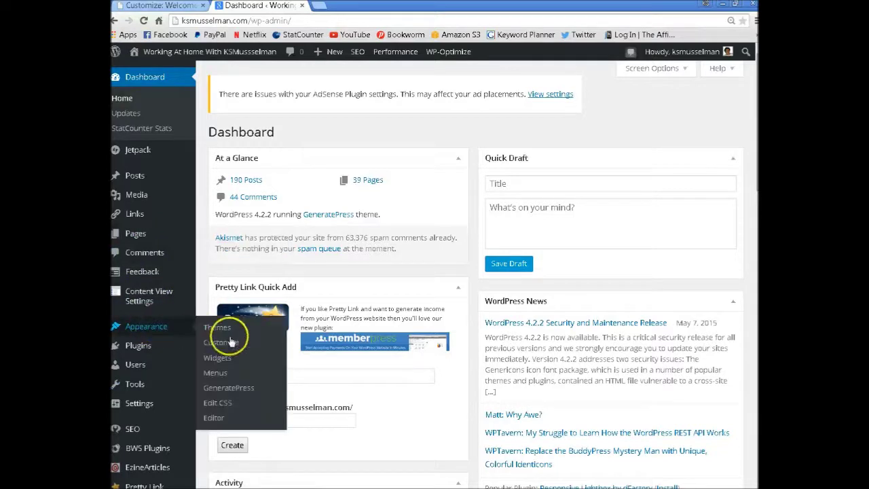
pyautogui.click(213, 358)
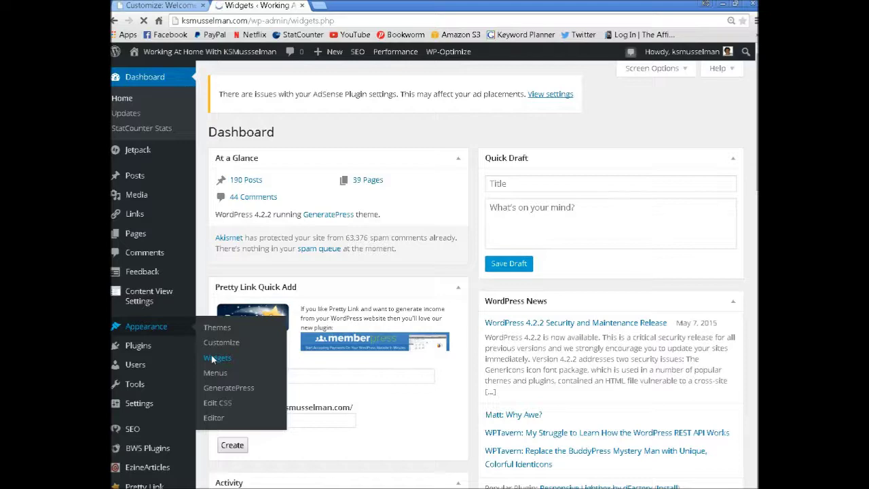
# Expand Footer Widget 5 and its Text widget to examine the title and content fields.
pyautogui.scroll(-1, 750, 336)
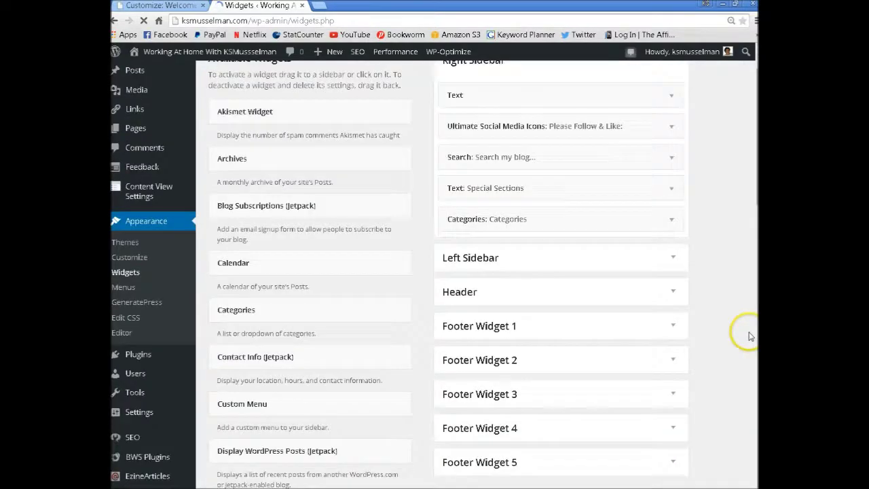
pyautogui.scroll(-3, 747, 331)
pyautogui.click(675, 256)
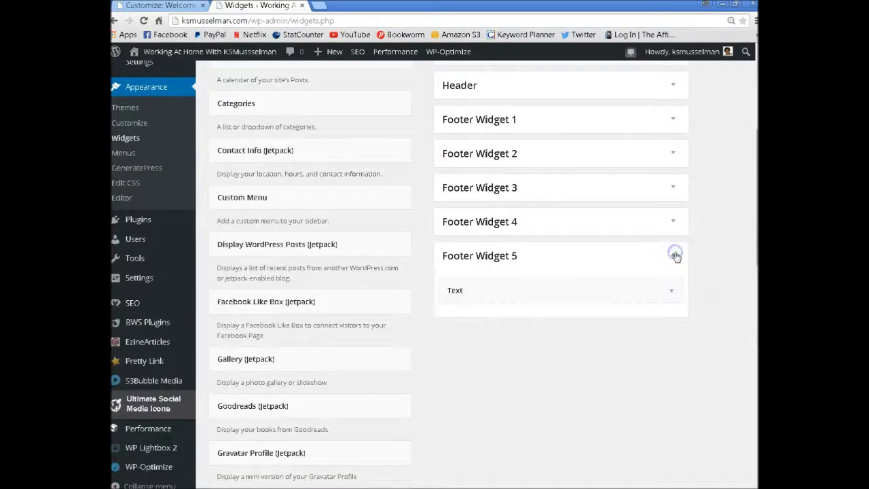
pyautogui.click(631, 287)
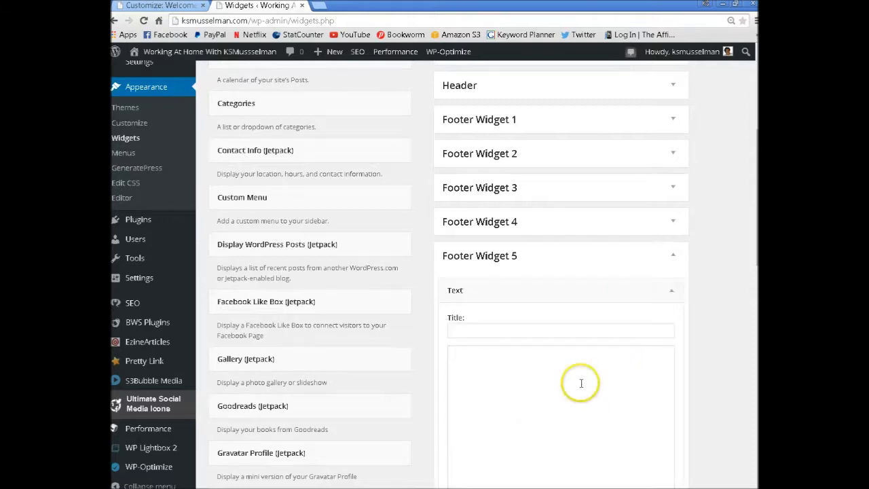
pyautogui.click(545, 379)
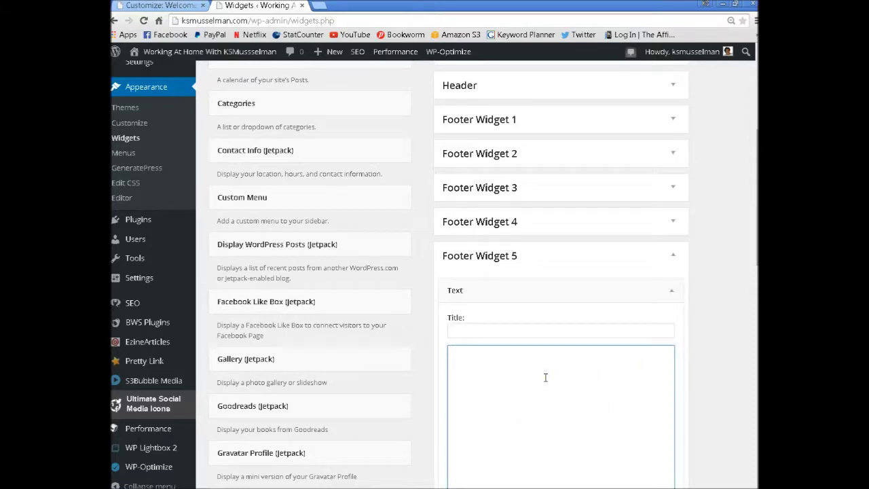
# Expand Footer Widget 4 and its Text widget to examine the banner's HTML code.
pyautogui.click(676, 220)
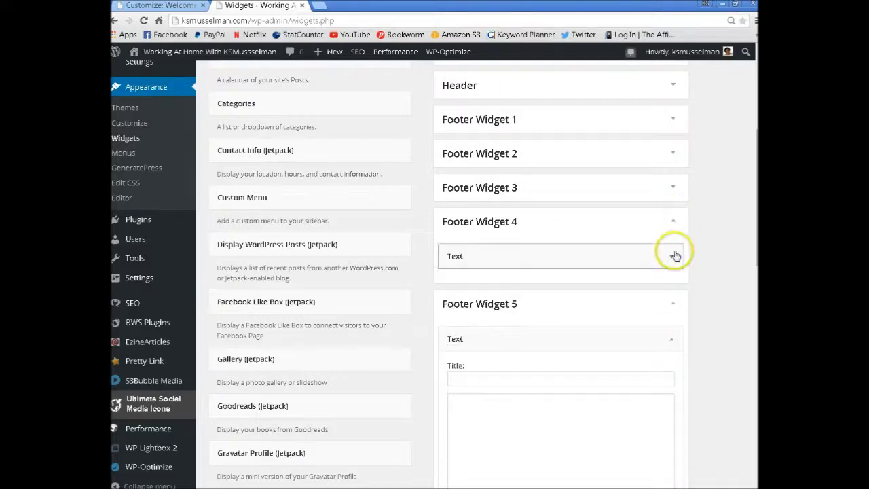
pyautogui.click(676, 256)
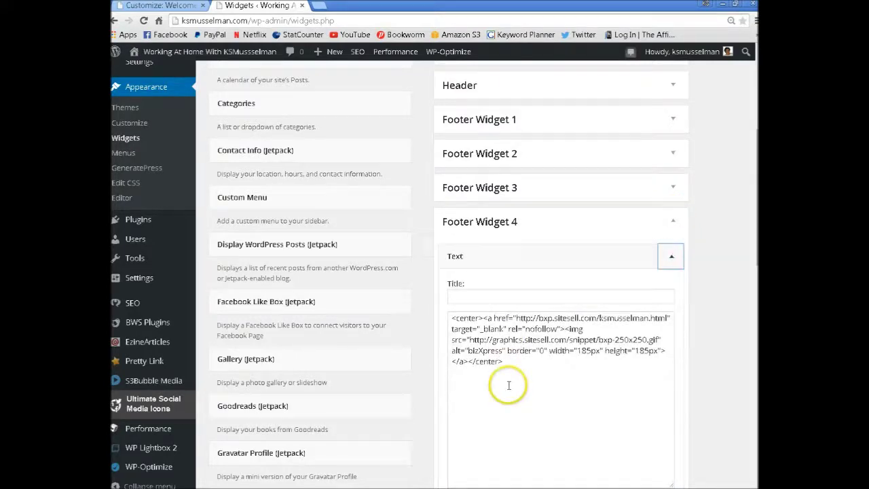
pyautogui.click(505, 339)
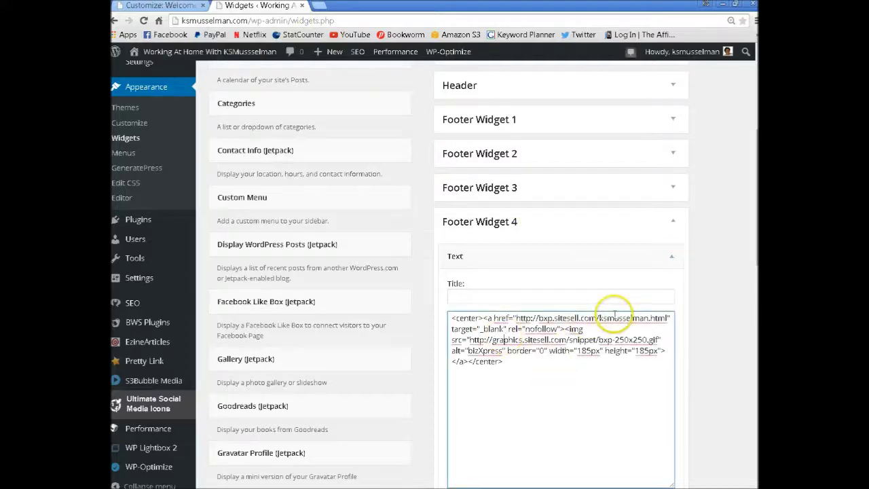
# Open the jimscustomcrafts.com/wp-admin dashboard in a new browser tab.
pyautogui.click(318, 4)
pyautogui.write('jims')
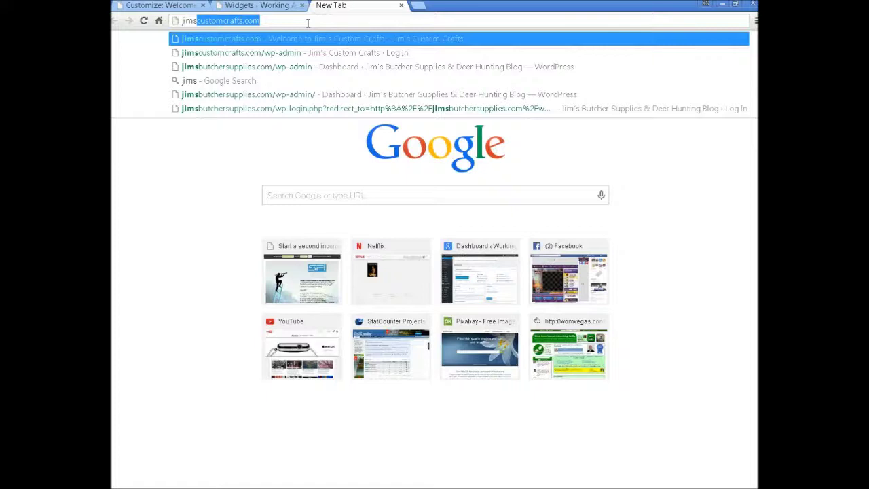
pyautogui.press('Down')
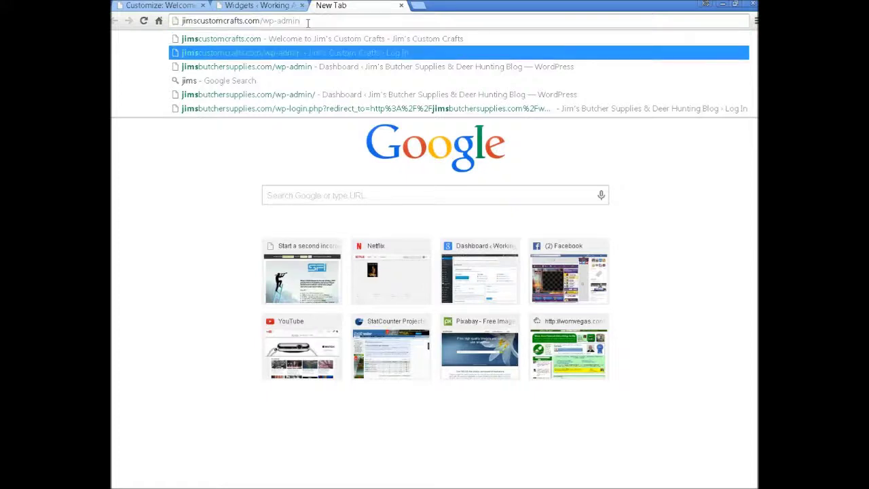
pyautogui.press('Return')
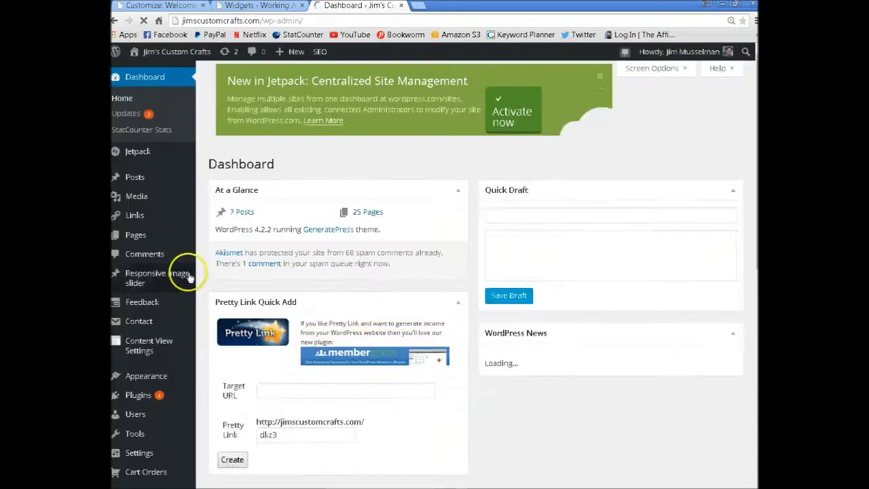
# Open the Widgets page of Jim's Custom Crafts and view the footer area of the site's homepage.
pyautogui.scroll(-2, 180, 277)
pyautogui.moveTo(156, 288)
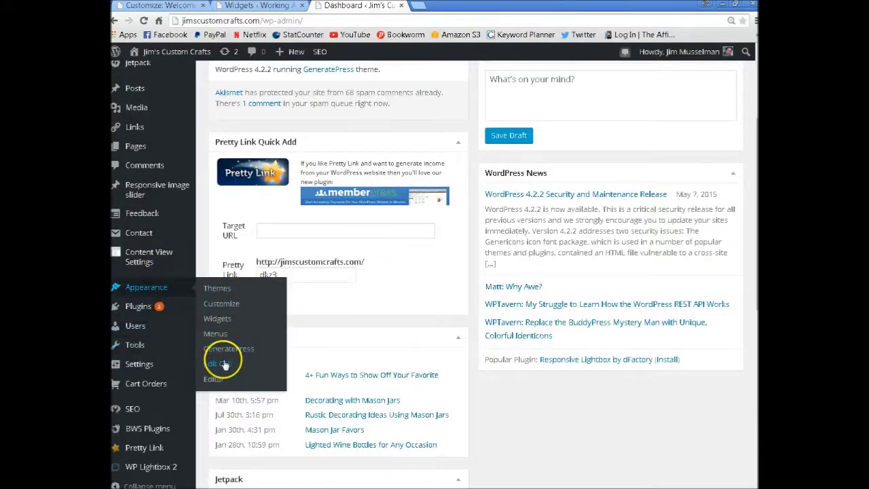
pyautogui.click(216, 318)
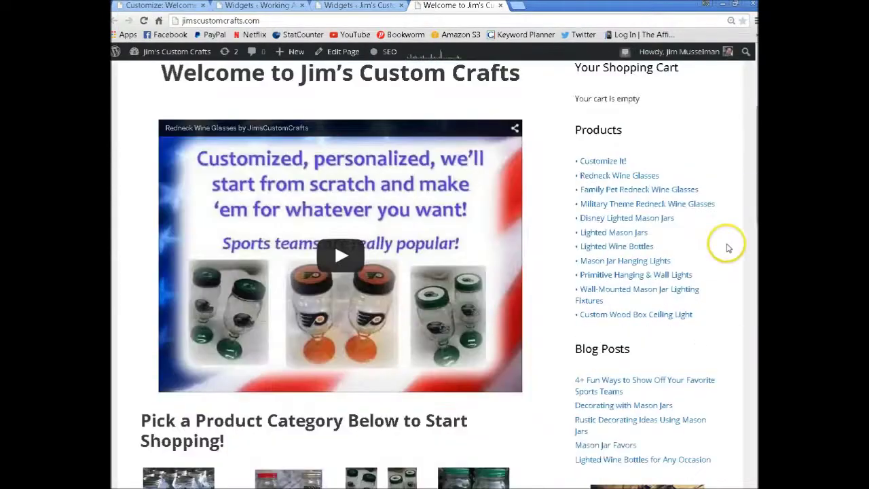
pyautogui.scroll(-15, 435, 271)
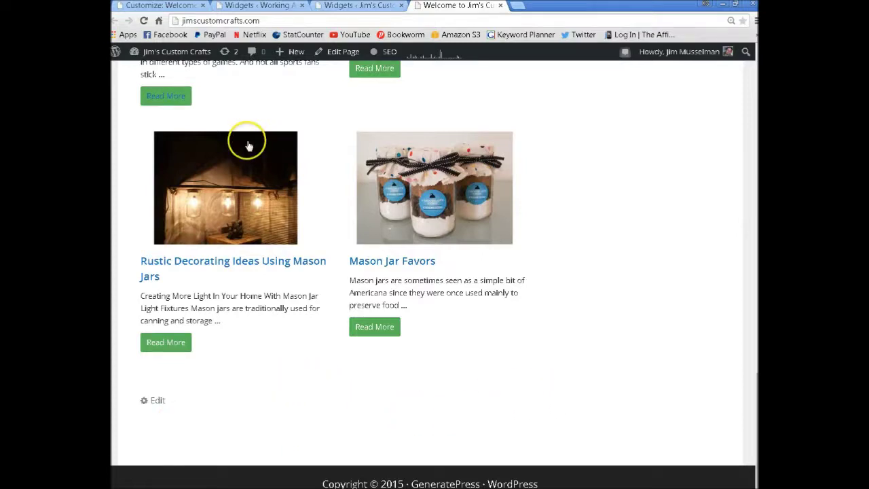
# Open the theme customizer for Jim's Custom Crafts and show the footer options in its Layout section.
pyautogui.click(363, 5)
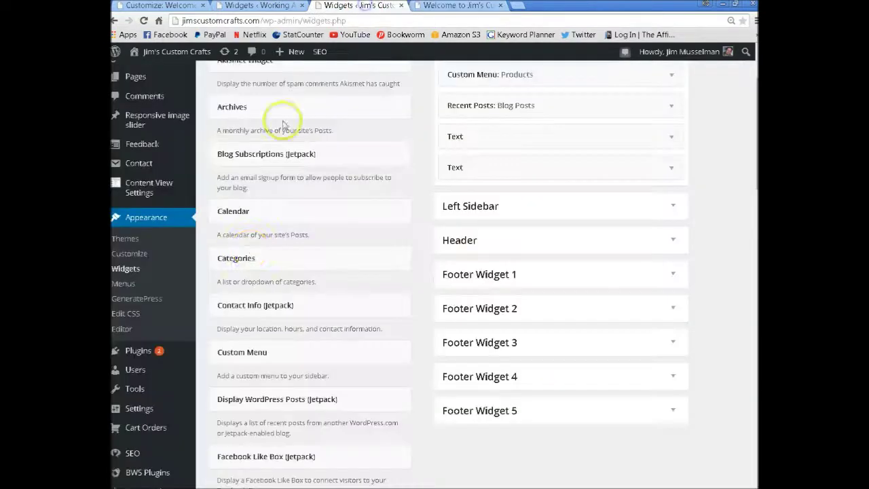
pyautogui.click(131, 254)
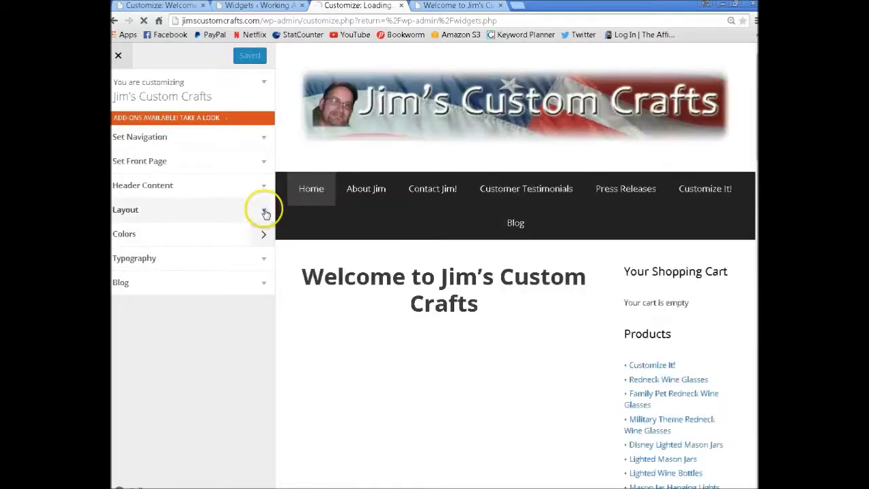
pyautogui.click(264, 210)
pyautogui.scroll(-7, 214, 380)
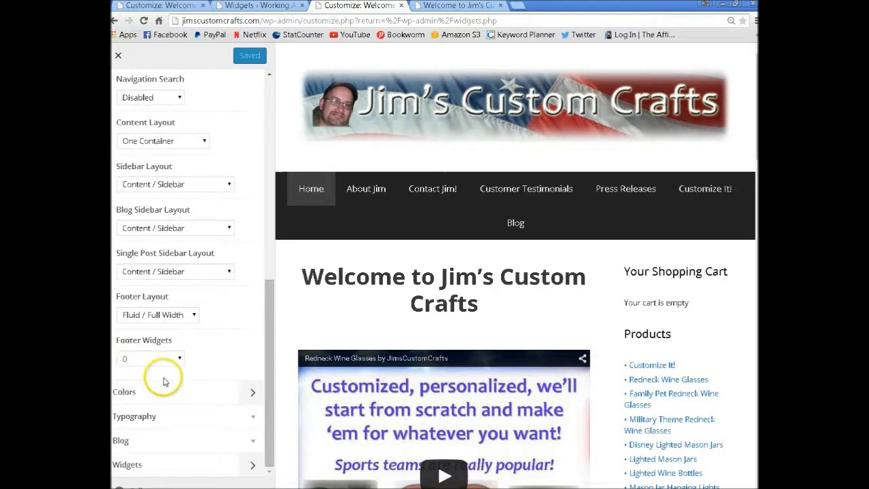
# Set the number of Footer Widgets to 3 and publish the change.
pyautogui.click(179, 358)
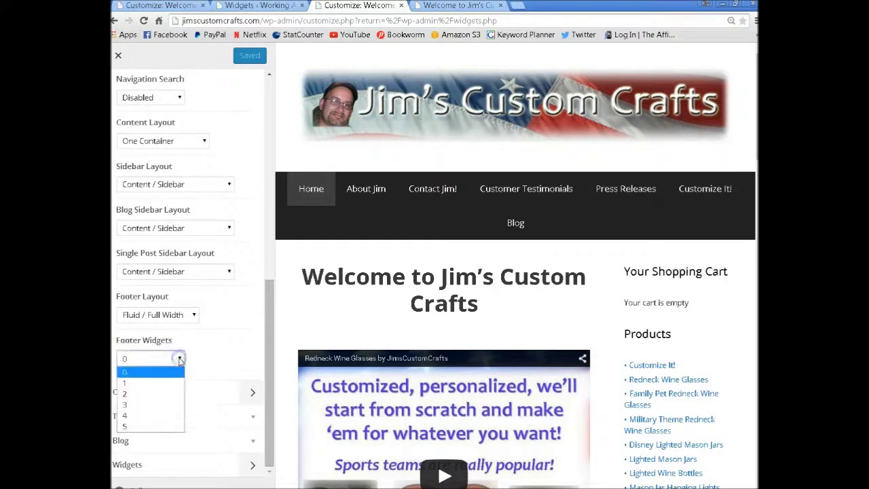
pyautogui.click(138, 404)
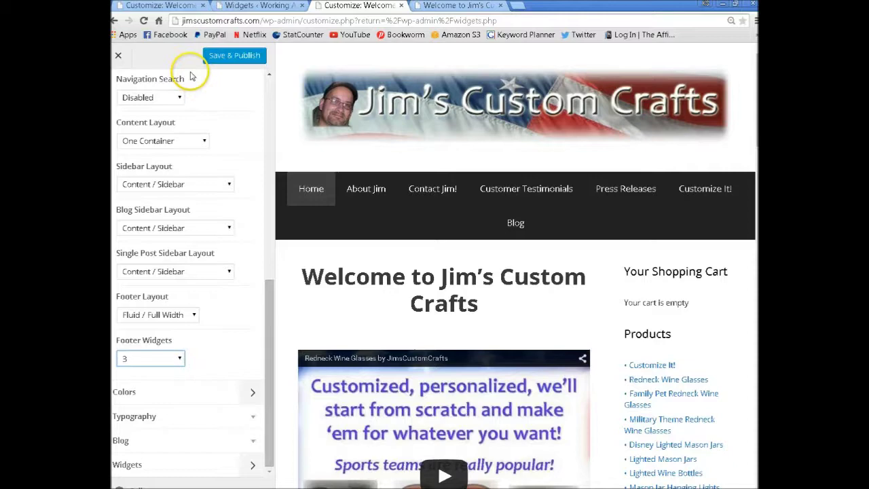
pyautogui.click(228, 59)
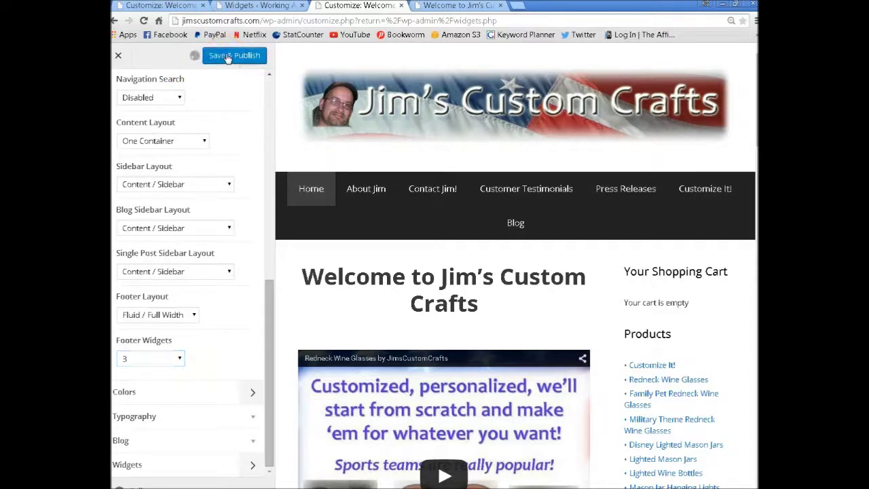
# Reload the Jim's Custom Crafts homepage and examine the footer widget areas at the end of the page.
pyautogui.click(455, 6)
pyautogui.click(143, 21)
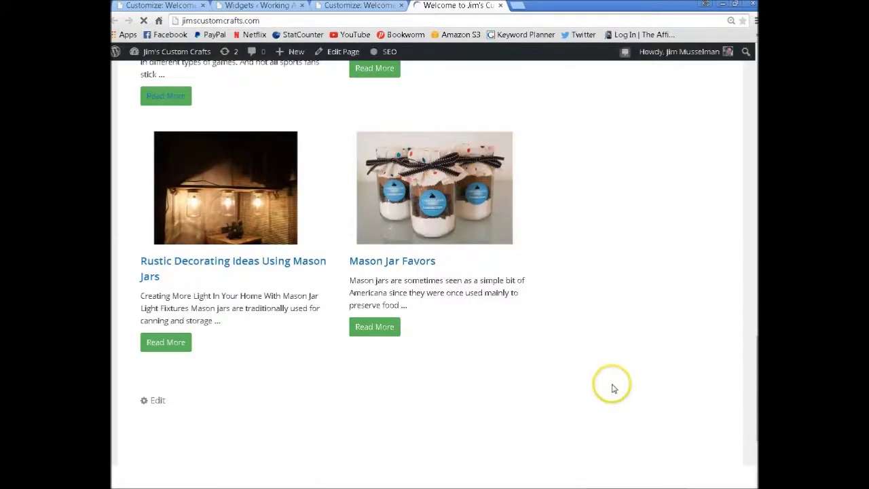
pyautogui.scroll(-3, 612, 389)
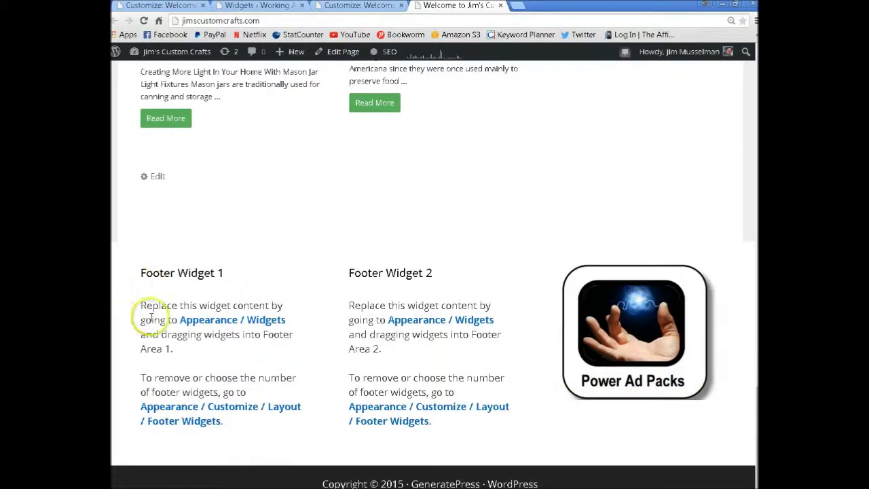
pyautogui.click(134, 284)
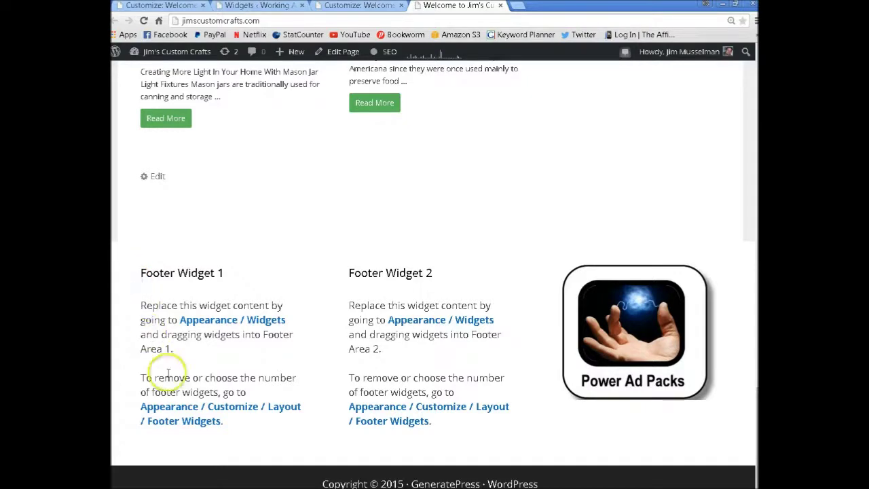
pyautogui.click(345, 275)
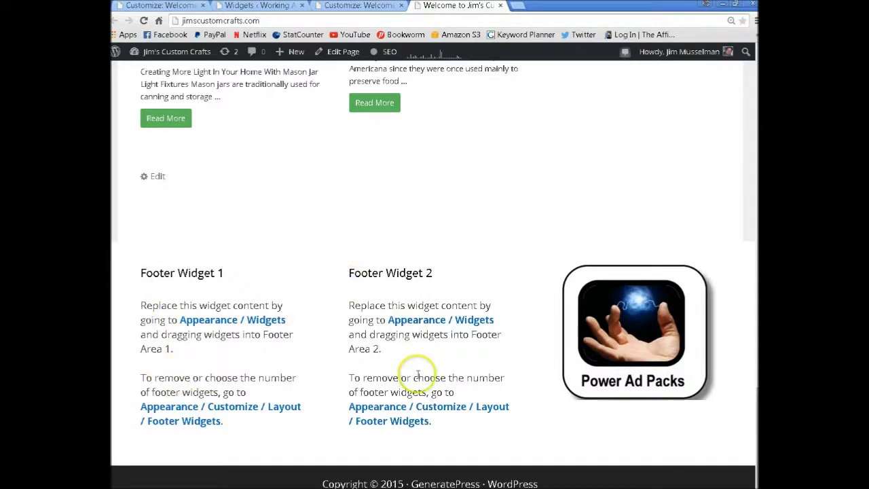
pyautogui.click(509, 275)
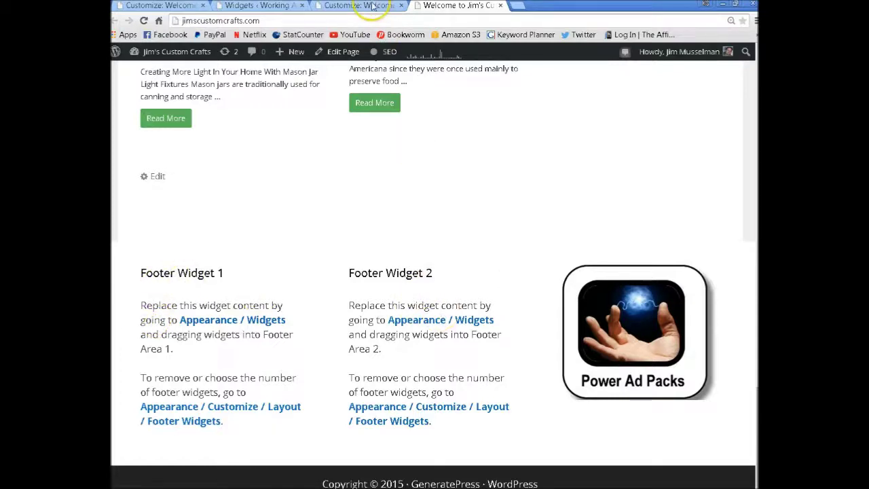
# Set the number of Footer Widgets to 0 in the customizer for Jim's Custom Crafts and publish the change.
pyautogui.click(366, 6)
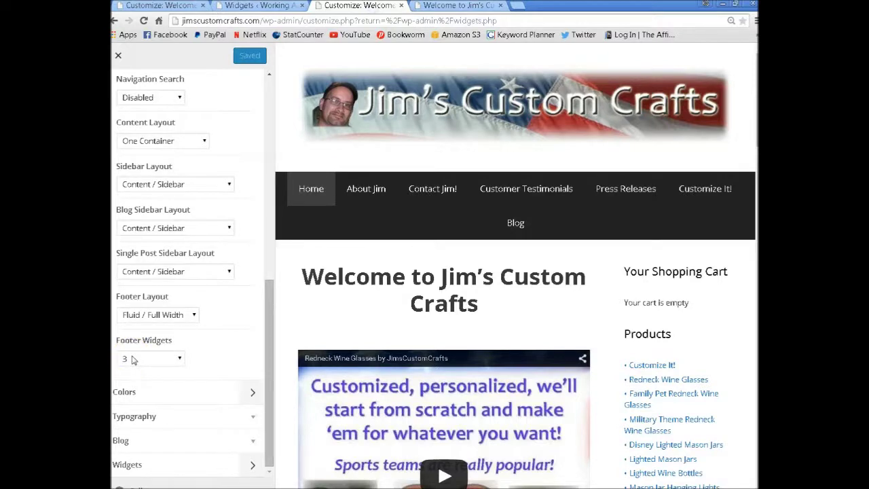
pyautogui.click(180, 358)
pyautogui.click(132, 372)
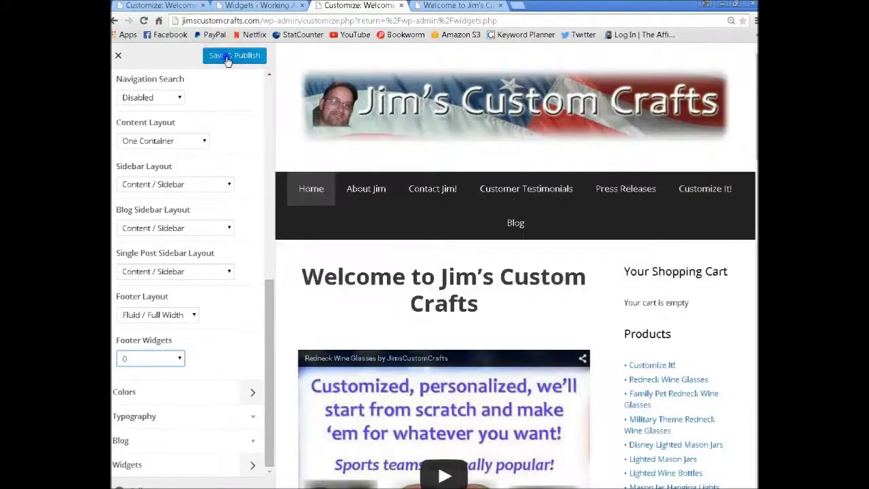
pyautogui.click(233, 55)
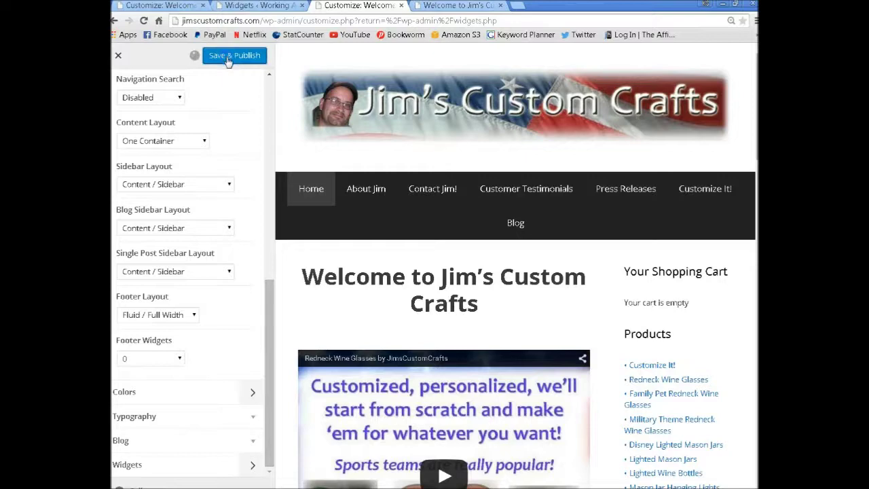
# Return to the first site's Widgets page and expand the Text widget in Footer Widget 4 to review its code.
pyautogui.click(273, 6)
pyautogui.click(672, 256)
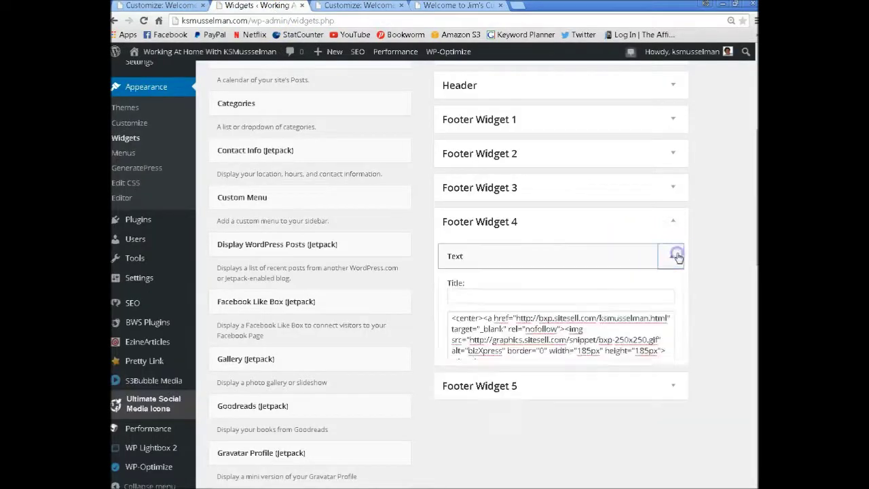
pyautogui.click(526, 368)
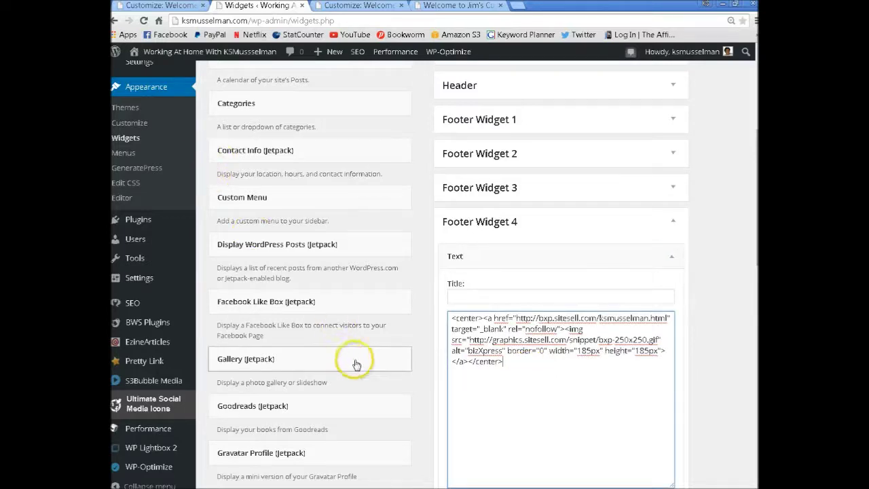
pyautogui.click(714, 216)
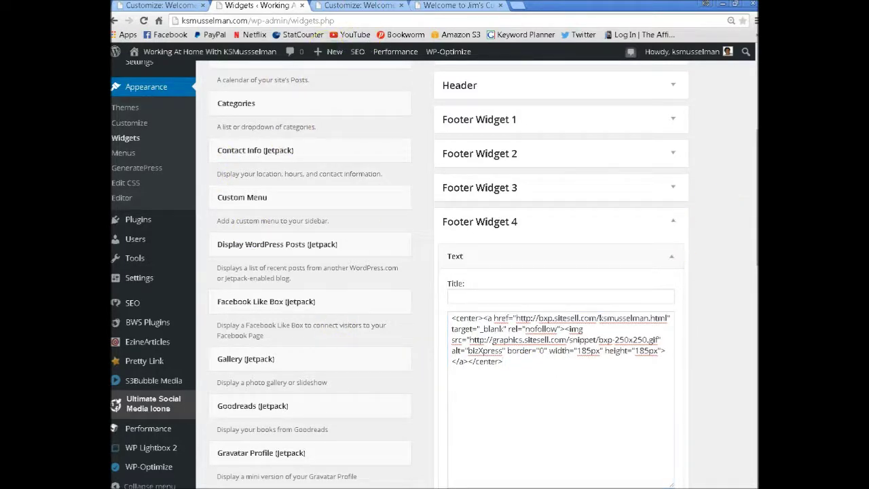
# Reload the Jim's Custom Crafts homepage and check the end of the page for footer widgets.
pyautogui.click(362, 6)
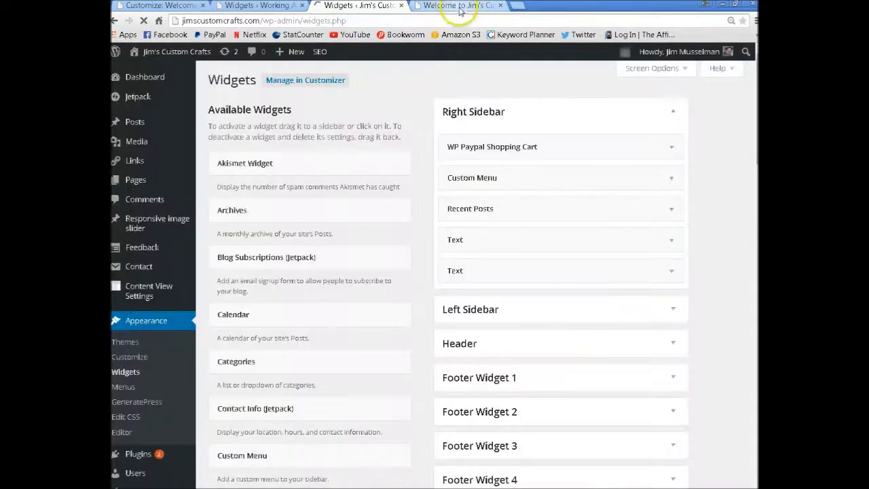
pyautogui.click(453, 6)
pyautogui.click(144, 20)
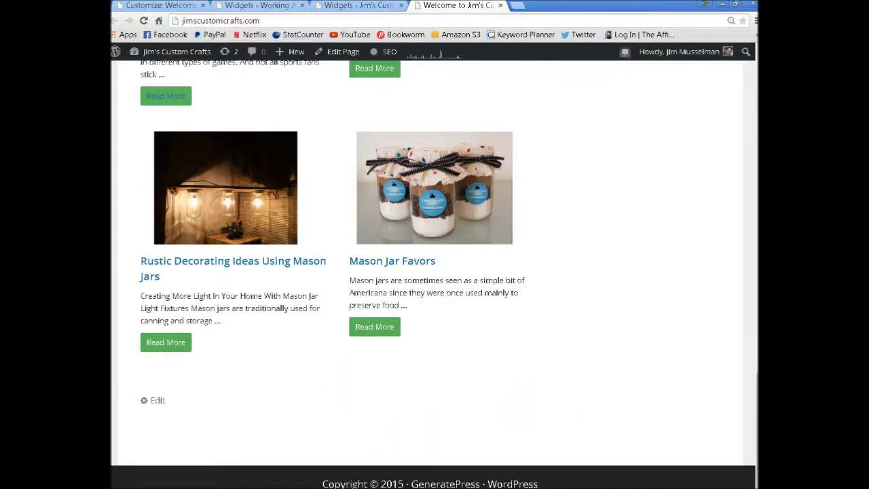
# Return to the Jim's Custom Crafts admin area and open its list of installed plugins.
pyautogui.click(357, 6)
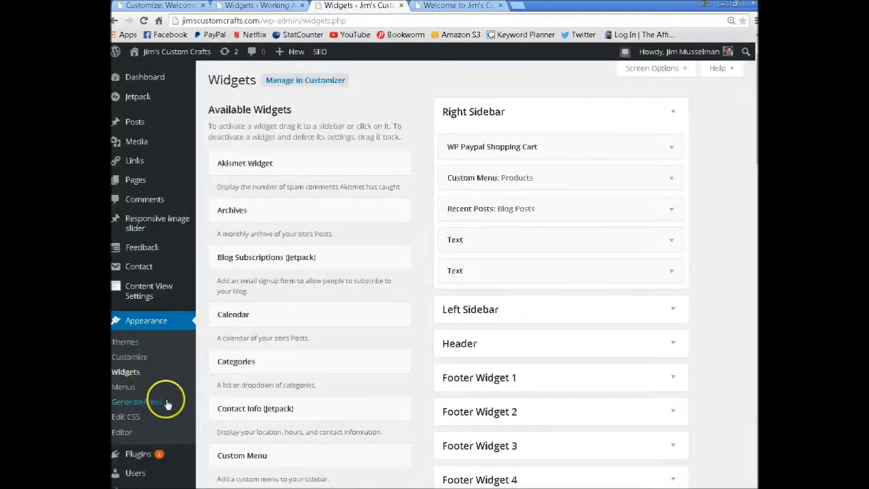
pyautogui.scroll(-3, 168, 404)
pyautogui.moveTo(173, 309)
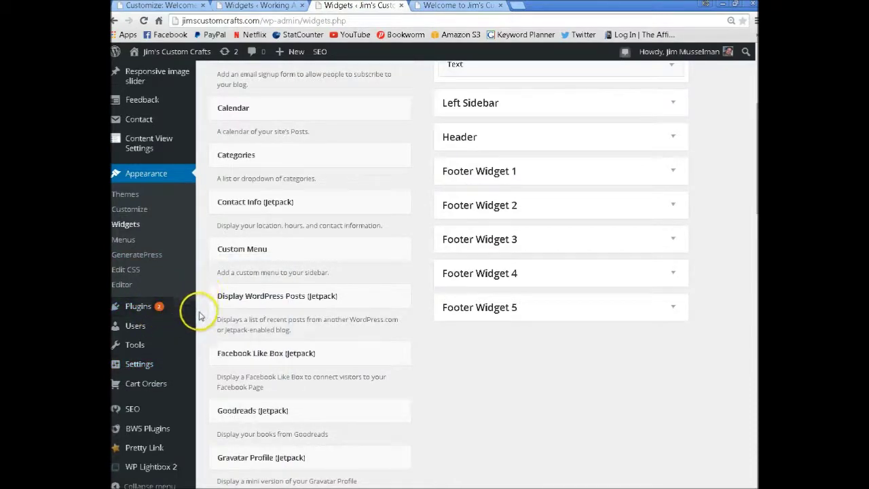
pyautogui.moveTo(145, 305)
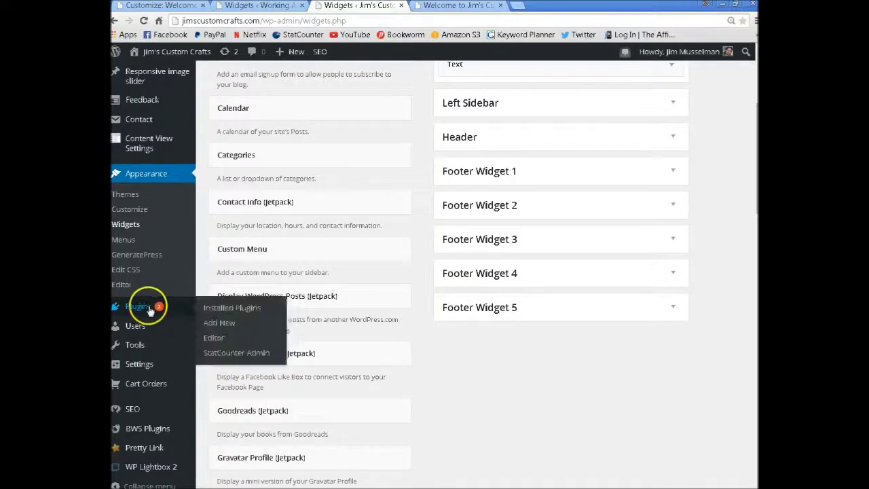
pyautogui.click(218, 309)
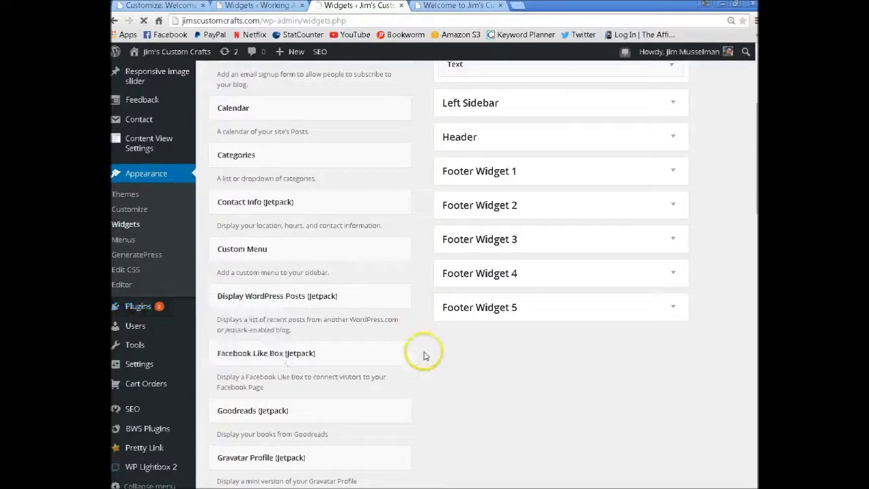
# Update the Content Views plugin to version 1.6.1 and the Pretty Link Lite plugin to version 1.6.7.
pyautogui.scroll(-4, 399, 351)
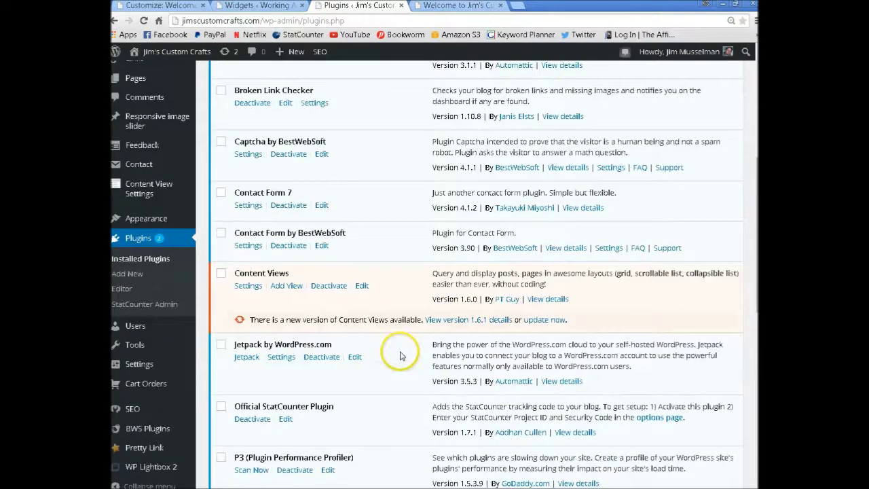
pyautogui.click(552, 319)
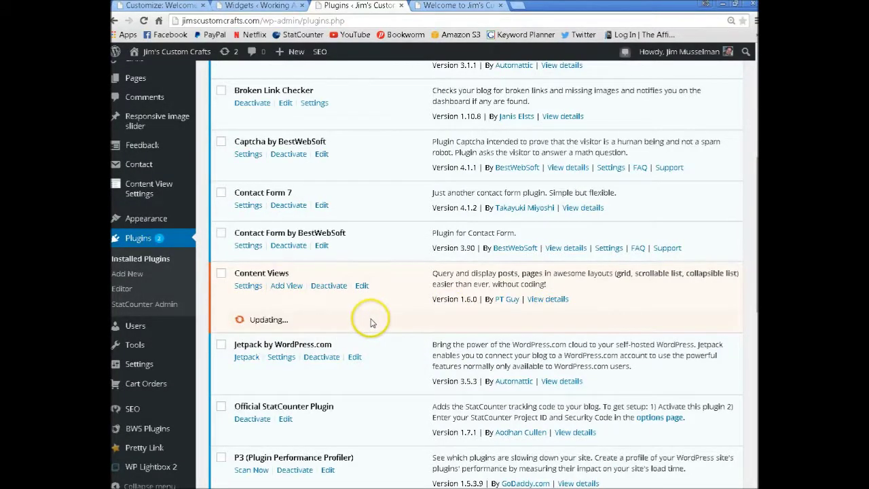
pyautogui.scroll(-5, 371, 323)
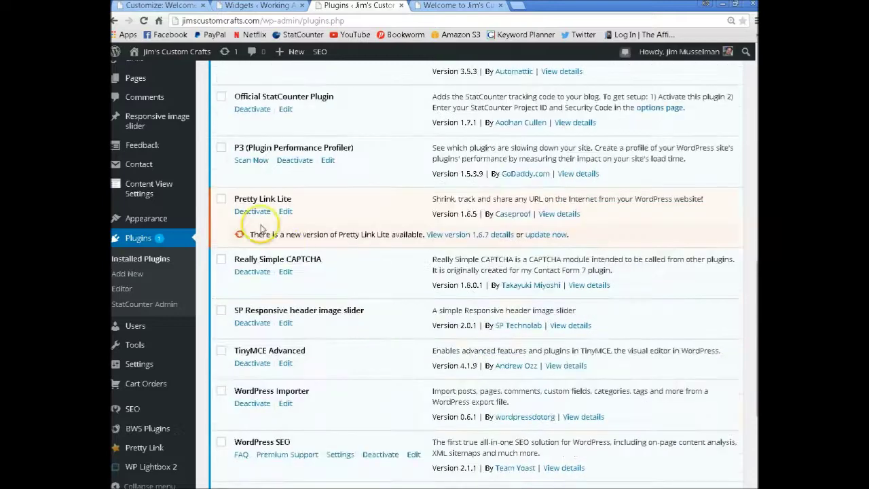
pyautogui.click(552, 234)
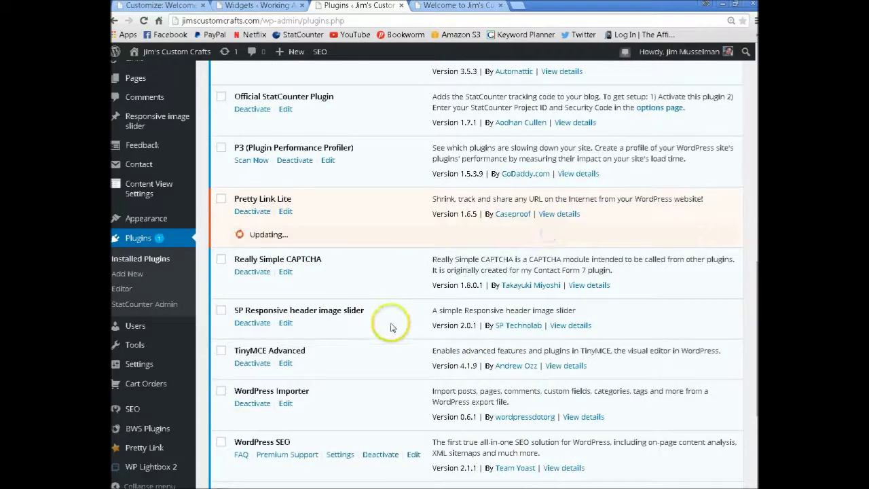
# Open the WordPress Updates page and check the update status of WordPress, plugins, themes and translations.
pyautogui.scroll(10, 387, 337)
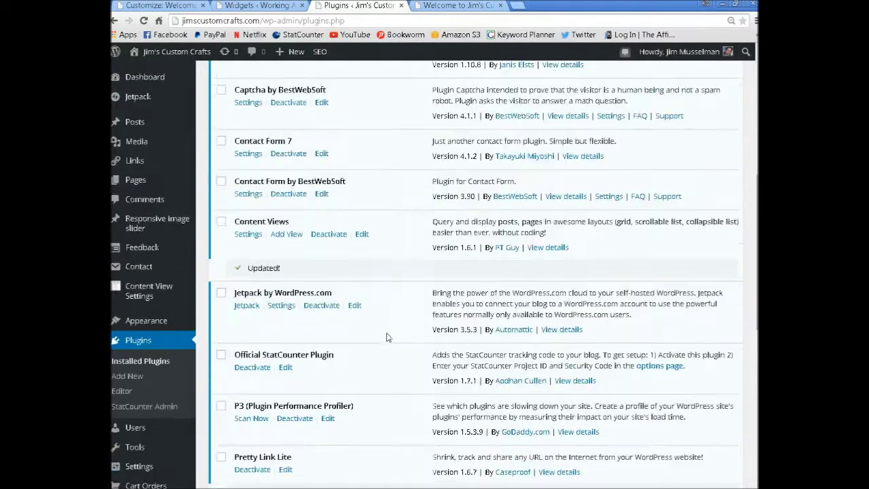
pyautogui.moveTo(143, 86)
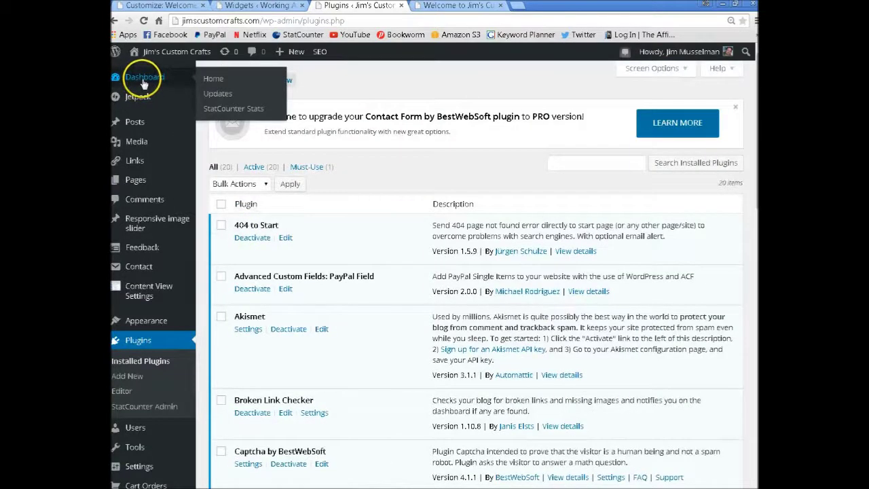
pyautogui.click(216, 96)
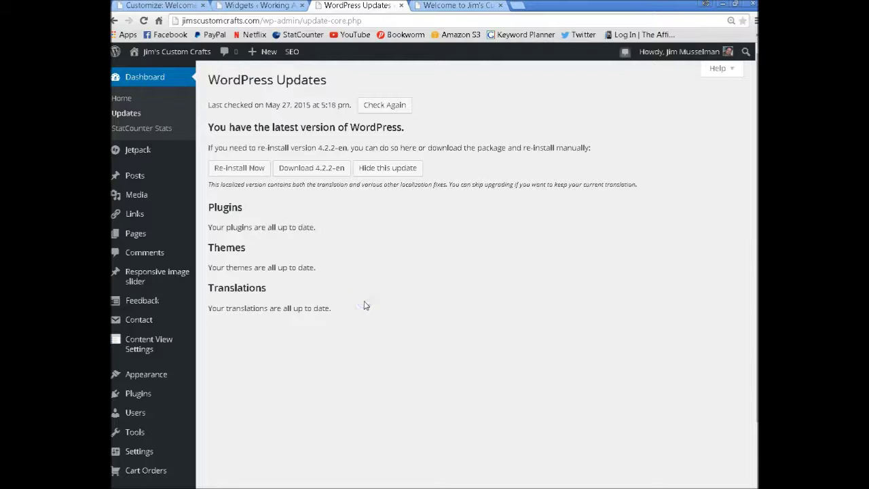
pyautogui.click(386, 294)
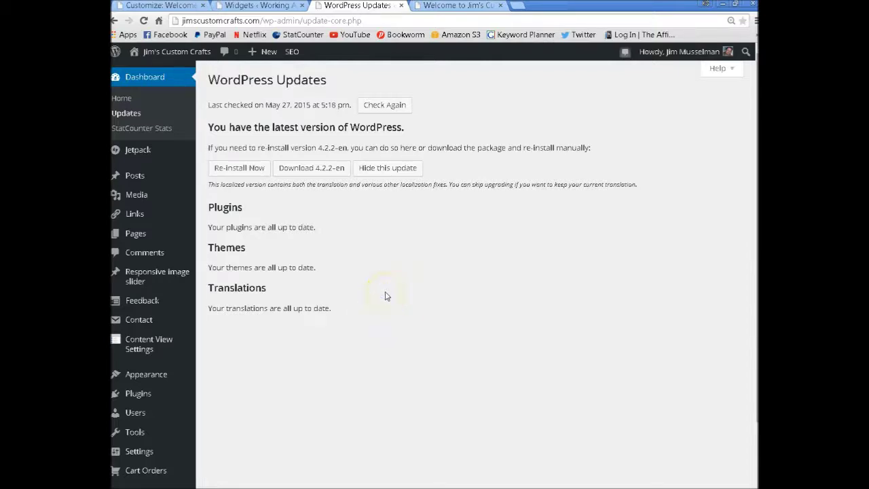